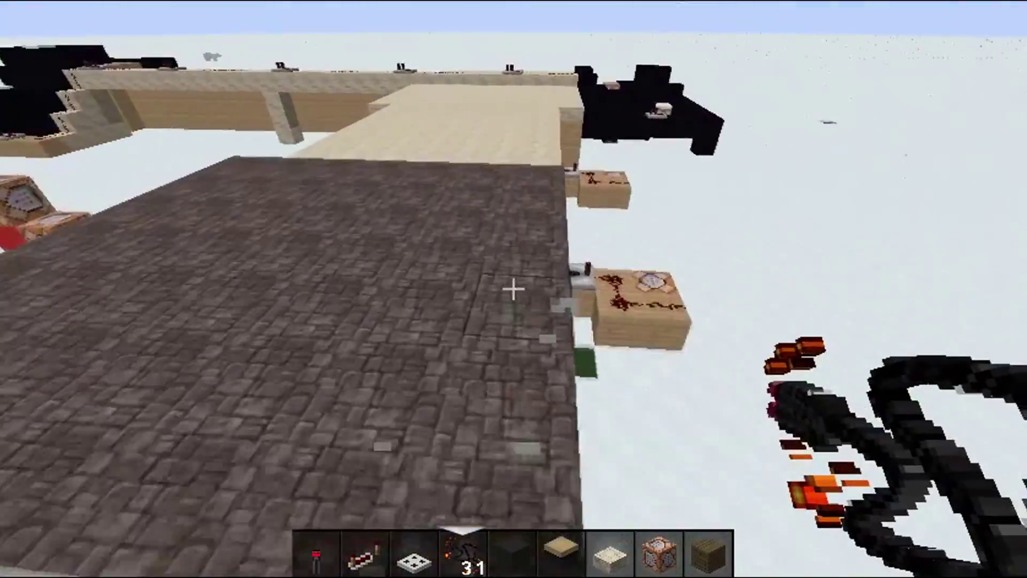
- Survey the walkways, redstone lines and repeaters leading to the black redstone platform and its command block
{"action": "key", "text": "w"}
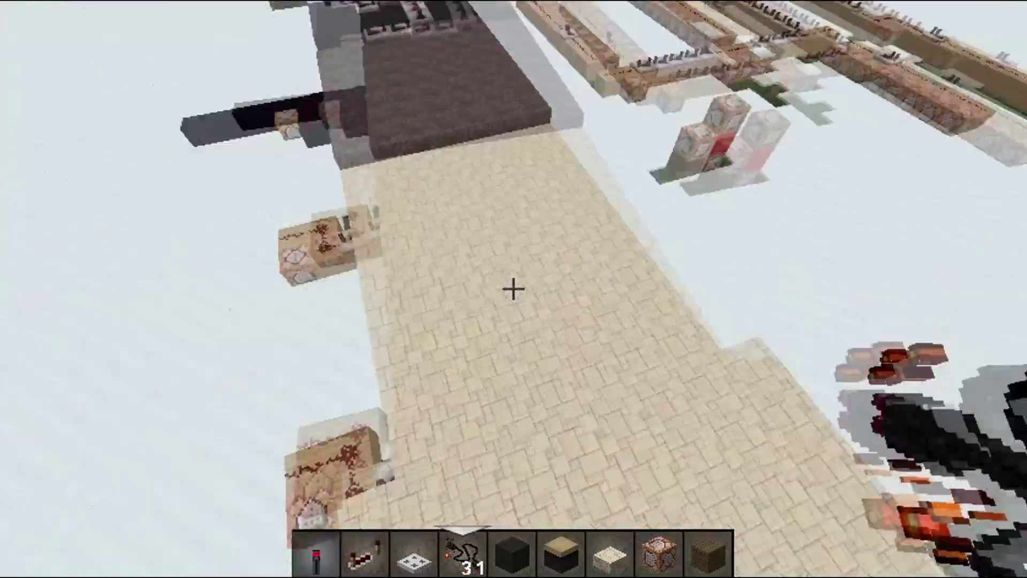
{"action": "key", "text": "space"}
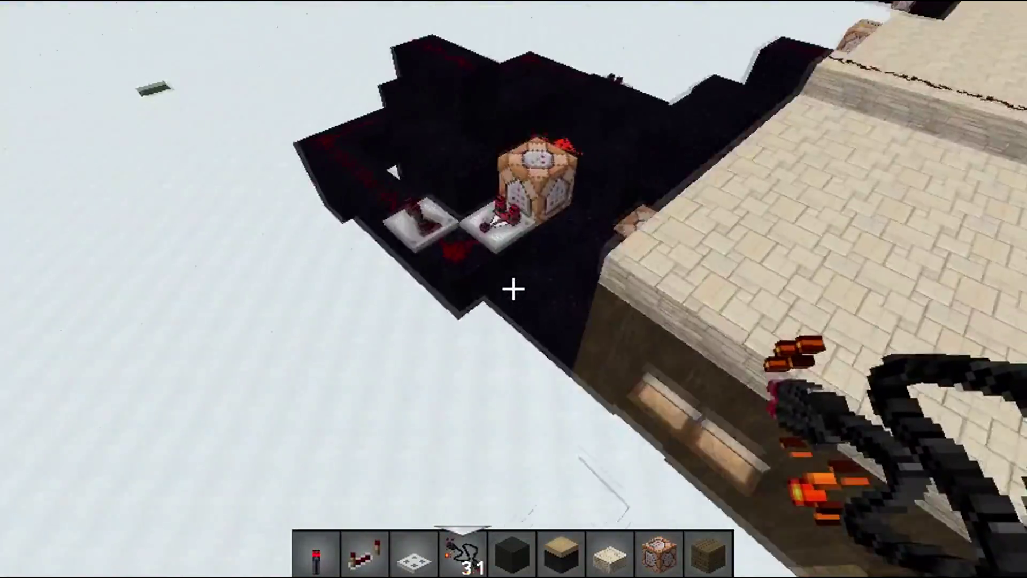
{"action": "key", "text": "w"}
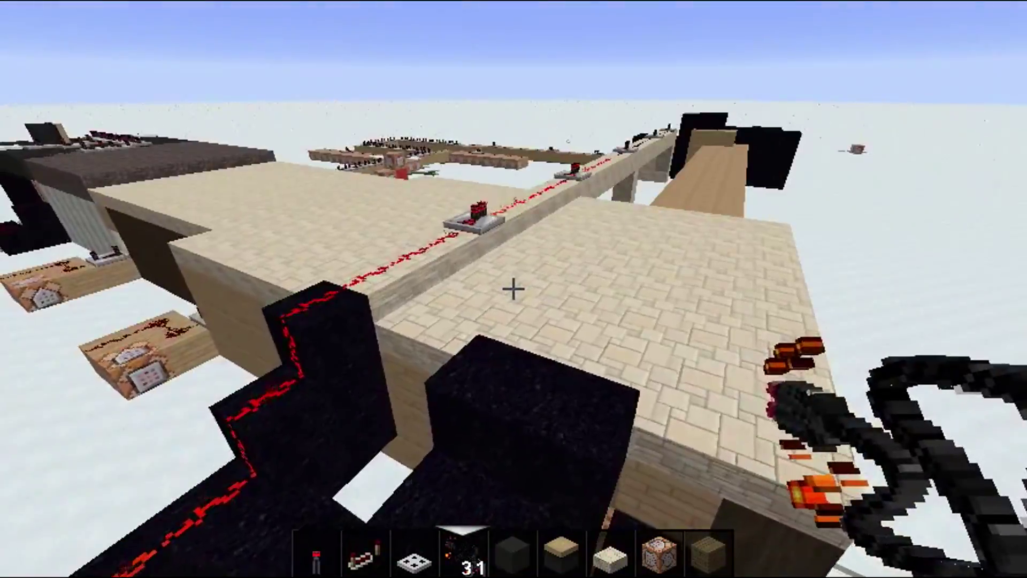
{"action": "key", "text": "space"}
{"action": "key", "text": "w"}
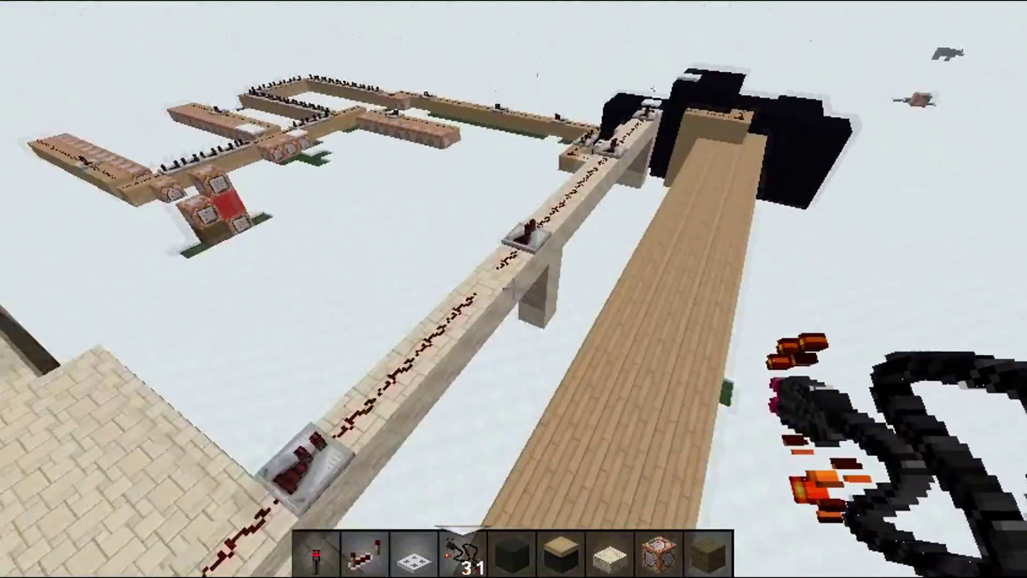
{"action": "key", "text": "w"}
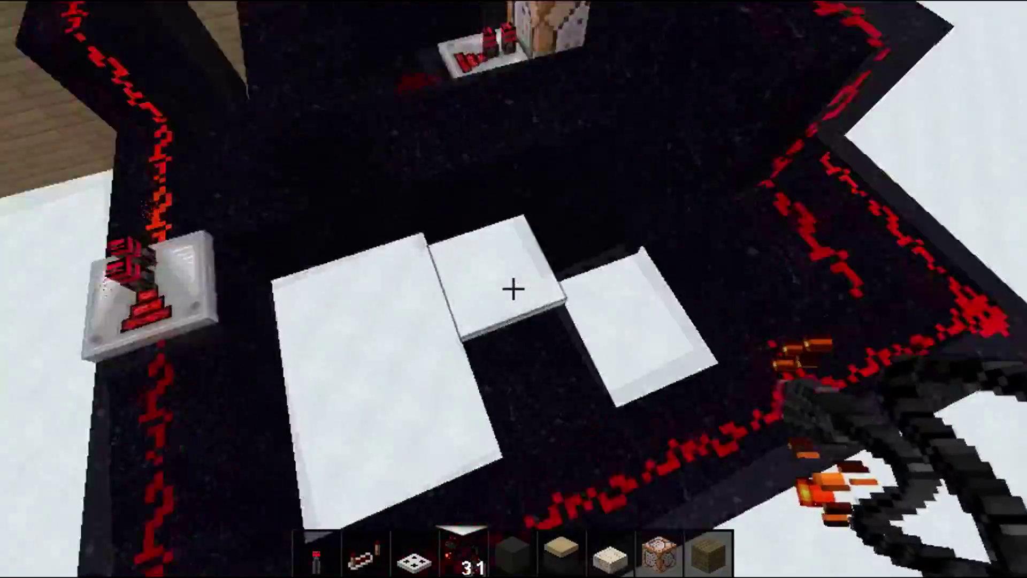
{"action": "left_click", "coordinate": [514, 289]}
{"action": "key", "text": "shift"}
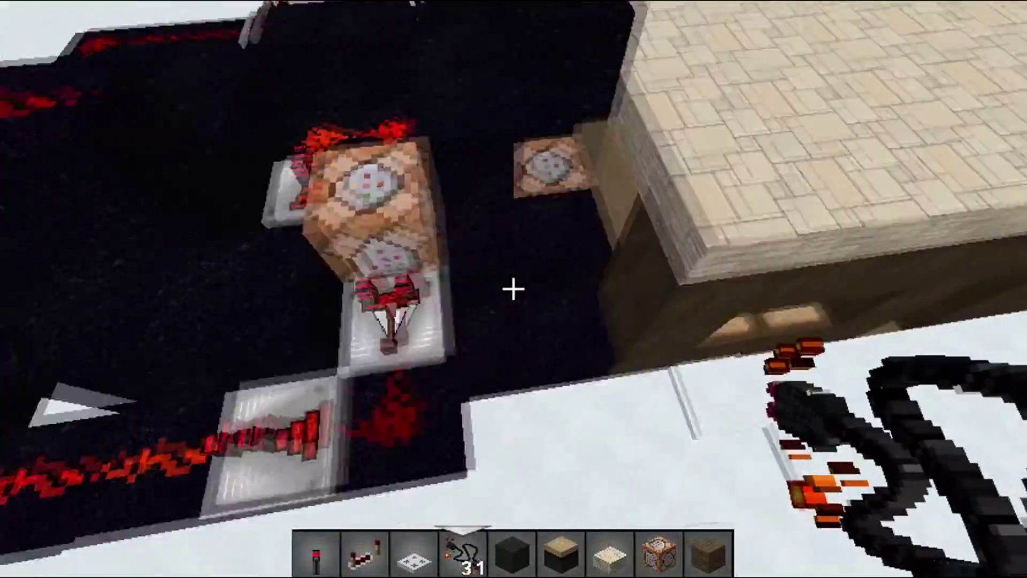
{"action": "key", "text": "w"}
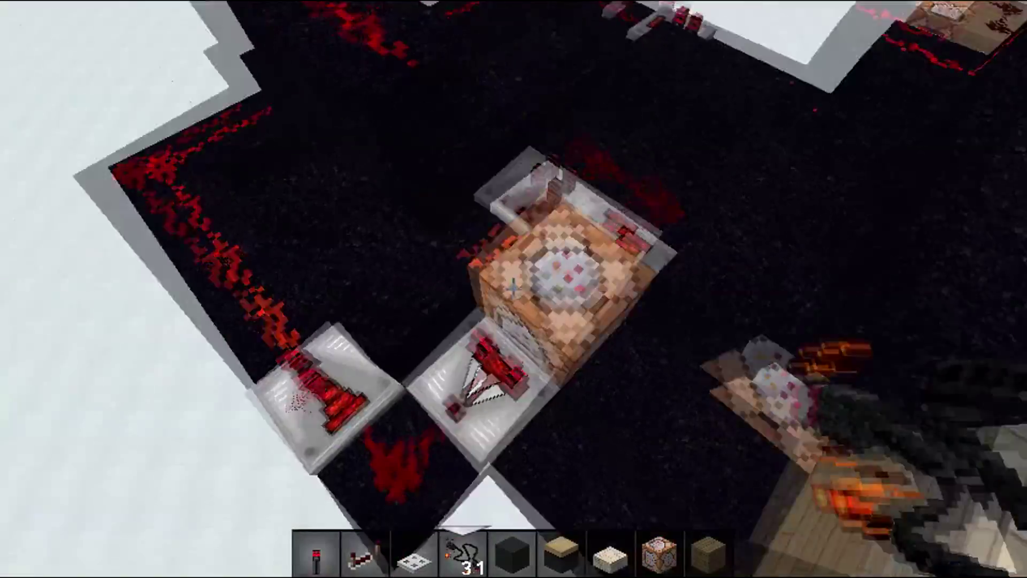
- Check the console command stored in the command block between the comparators on the black platform
{"action": "right_click", "coordinate": [513, 289]}
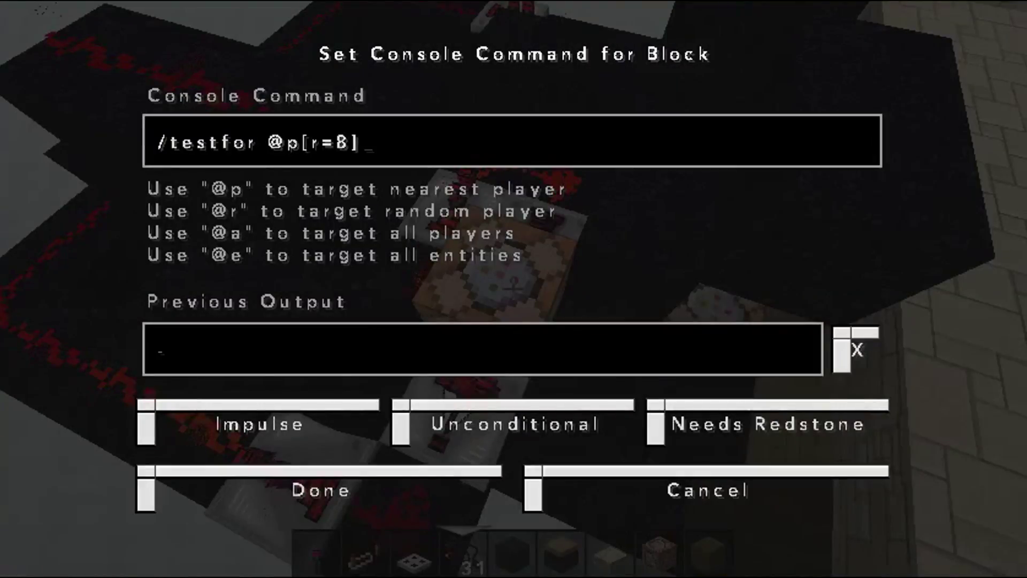
{"action": "key", "text": "Escape"}
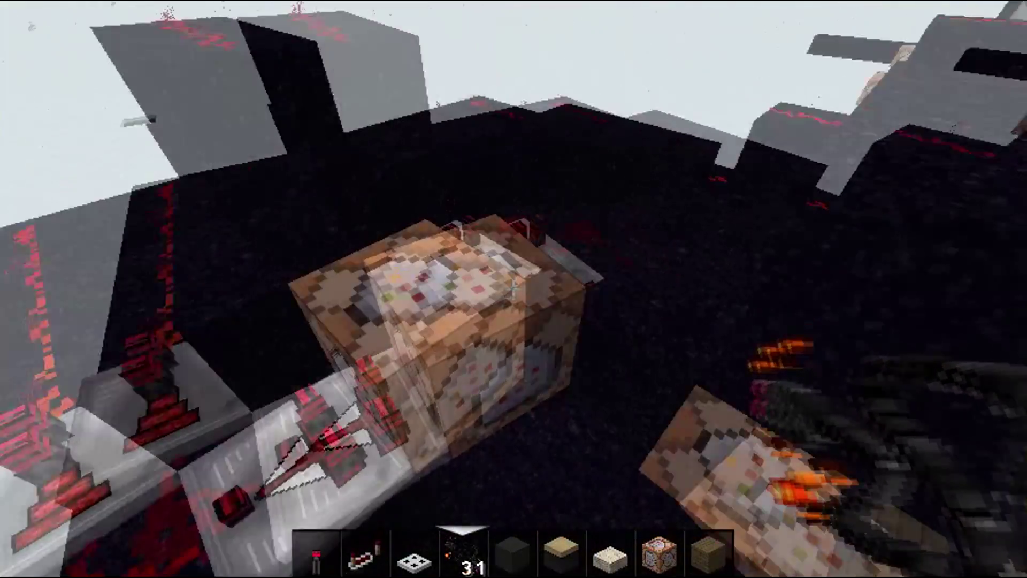
{"action": "right_click", "coordinate": [513, 289]}
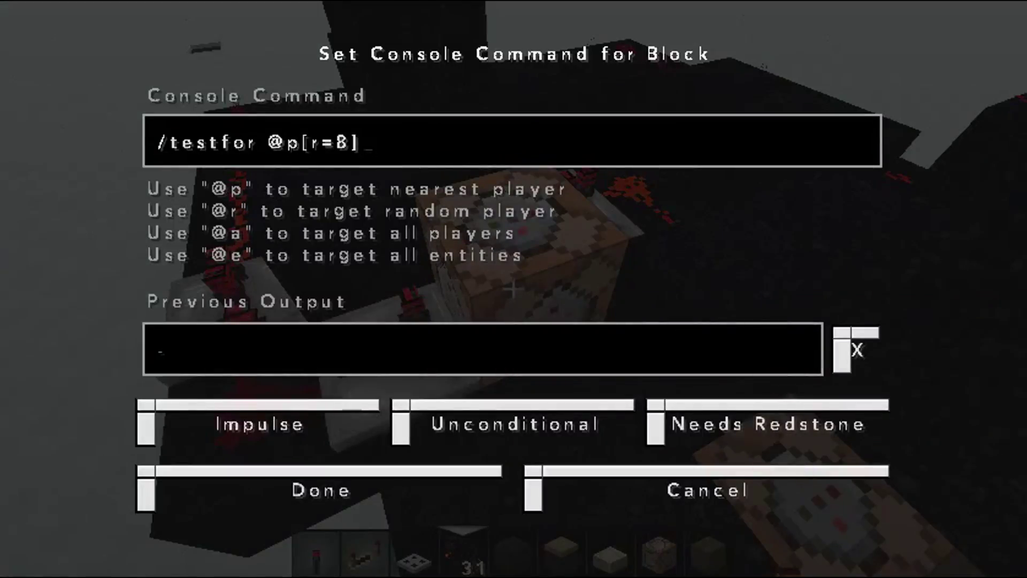
{"action": "key", "text": "Escape"}
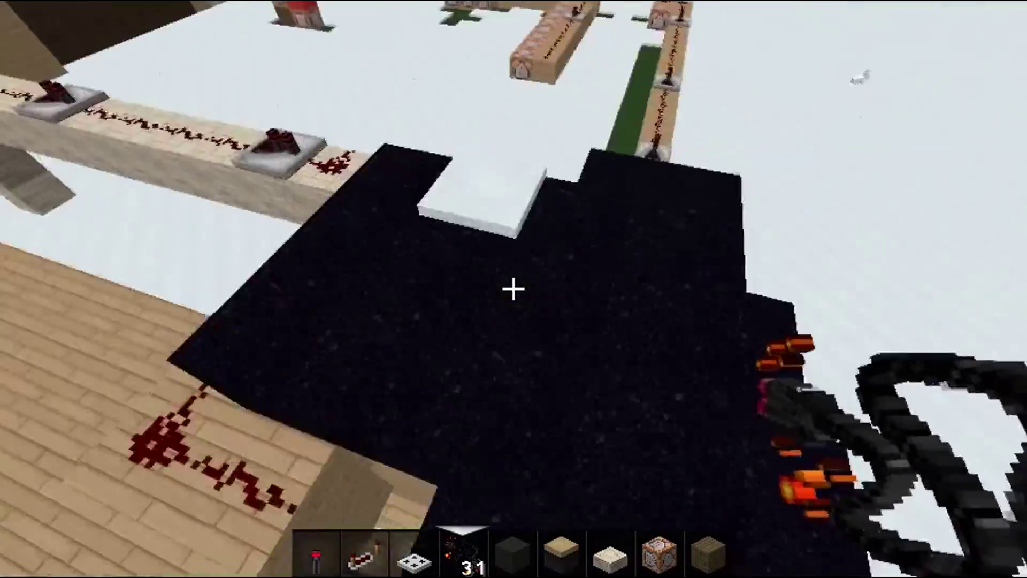
{"action": "left_click", "coordinate": [514, 289]}
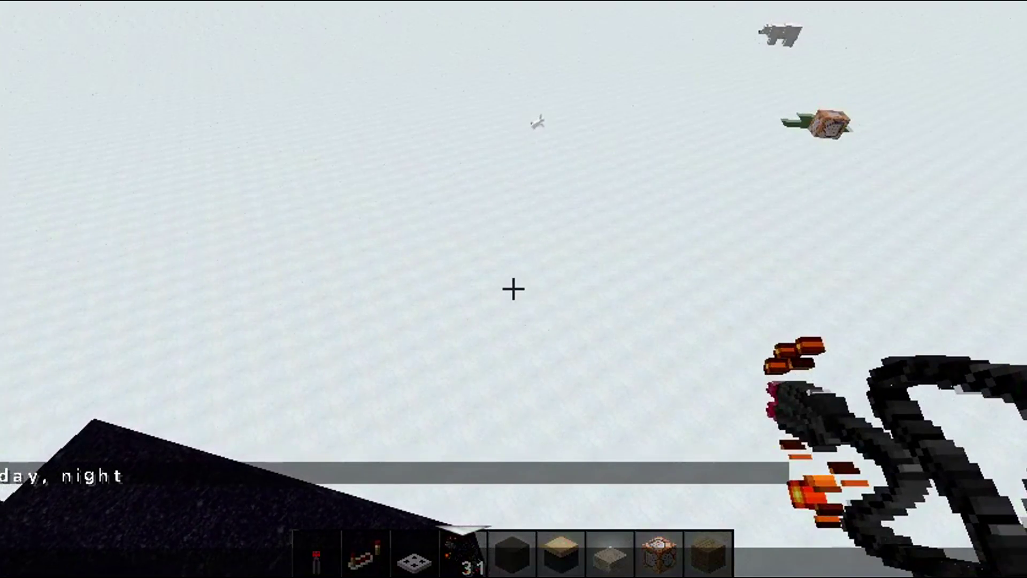
{"action": "key", "text": "Escape"}
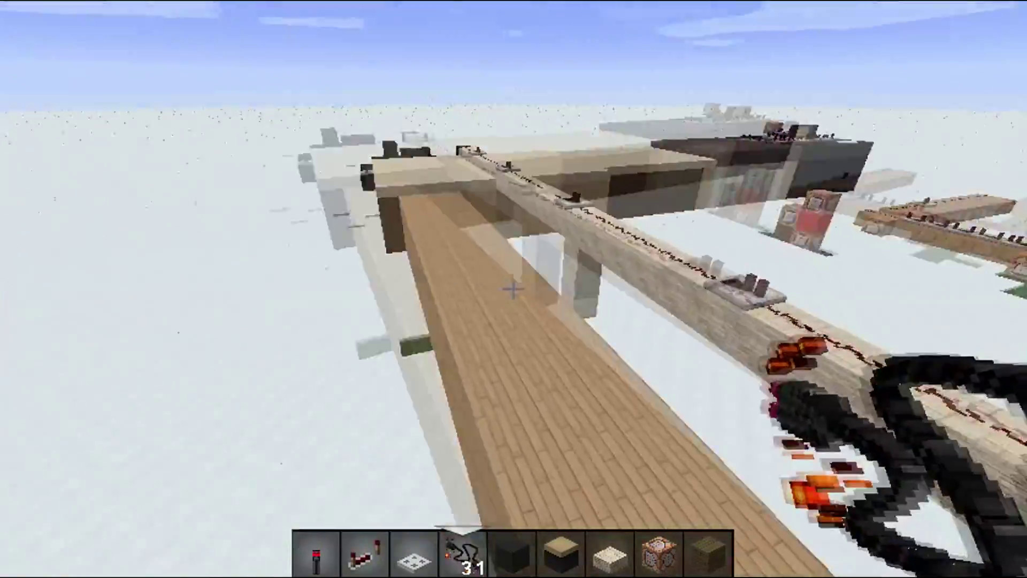
{"action": "key", "text": "w"}
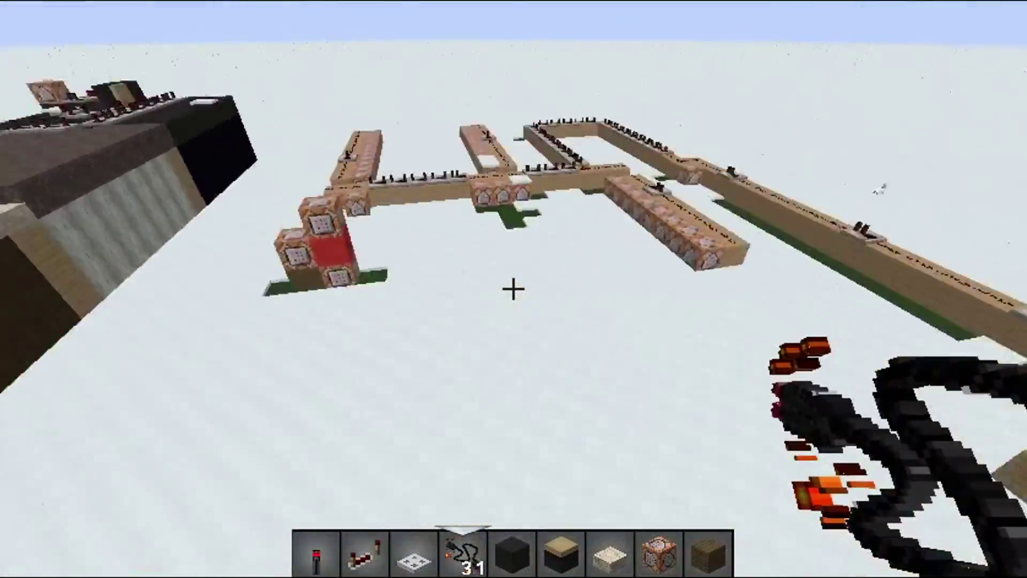
{"action": "key", "text": "w"}
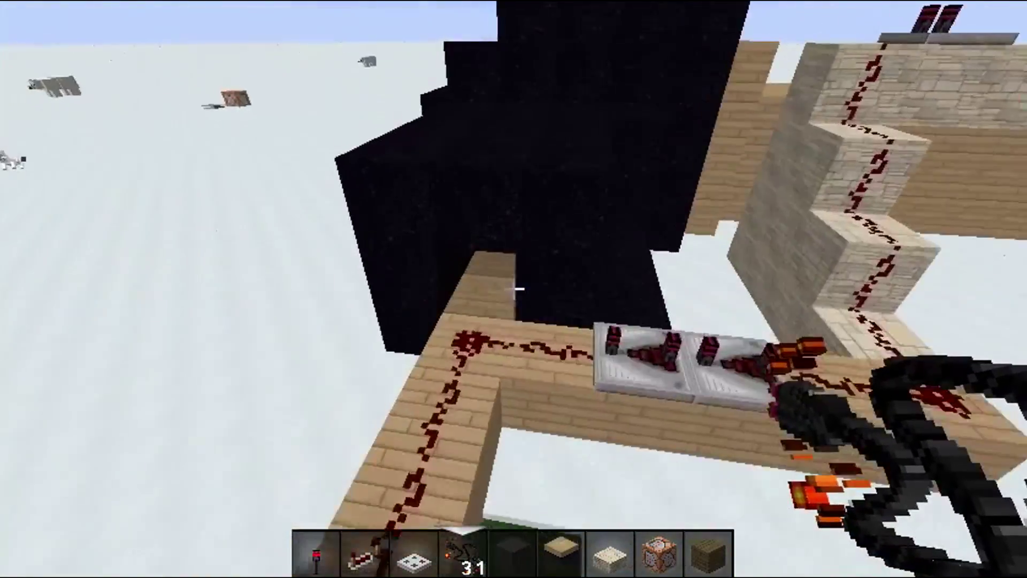
- Start a /gamerule command in the chat and list the available game rules
{"action": "key", "text": "slash"}
{"action": "type", "text": "game"}
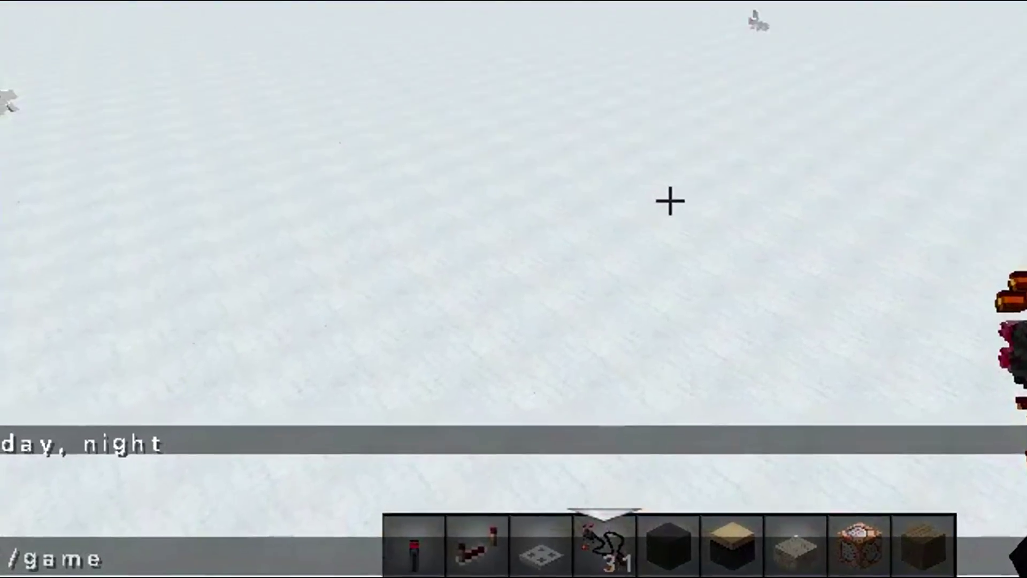
{"action": "type", "text": "r"}
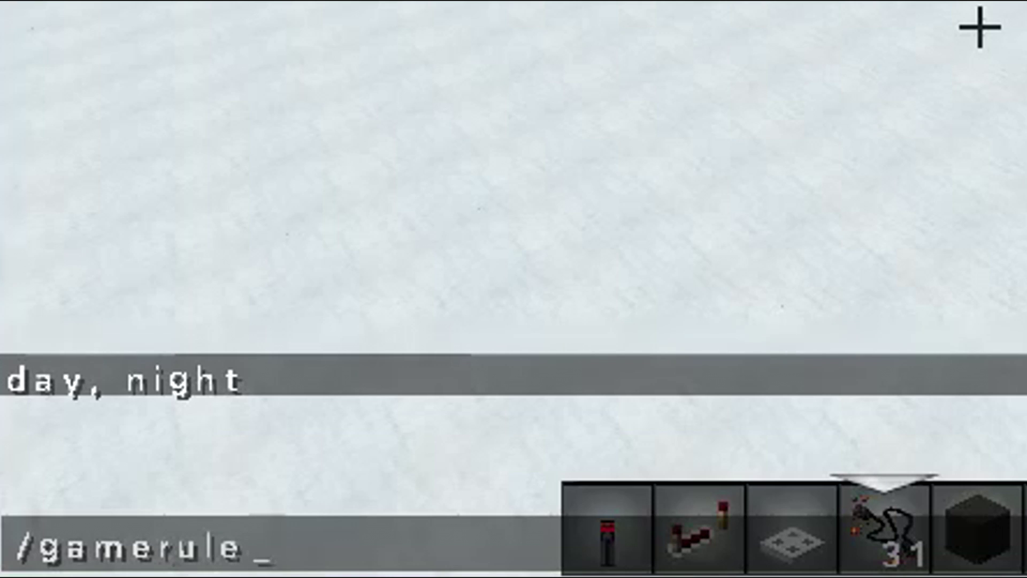
{"action": "type", "text": "ule"}
{"action": "key", "text": "Tab"}
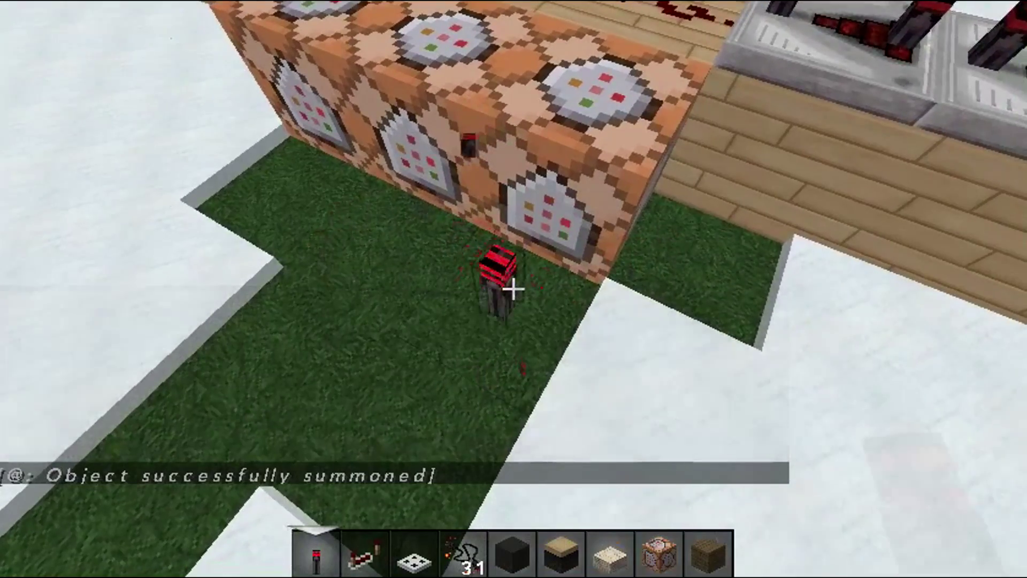
- Repeatedly break and place the redstone torch on the grass in front of the three command blocks to trigger the summon command
{"action": "left_click", "coordinate": [514, 289]}
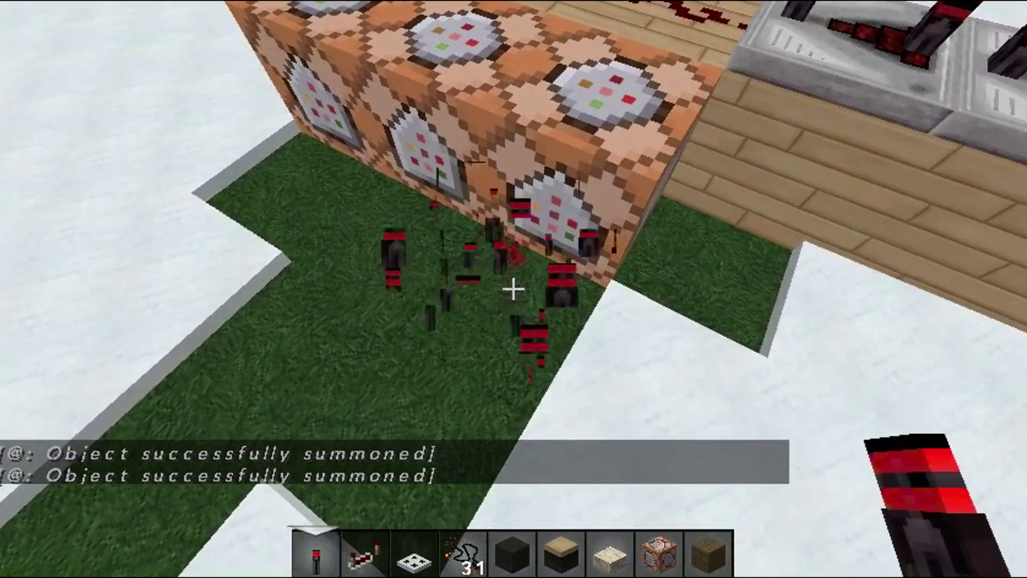
{"action": "right_click", "coordinate": [514, 289]}
{"action": "left_click", "coordinate": [514, 290]}
{"action": "right_click", "coordinate": [513, 289]}
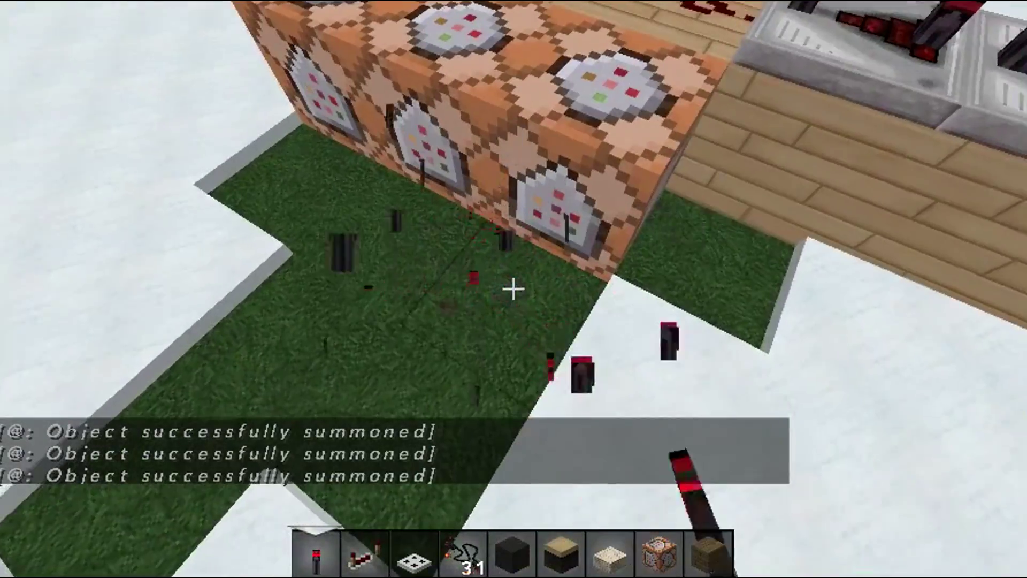
{"action": "right_click", "coordinate": [514, 288]}
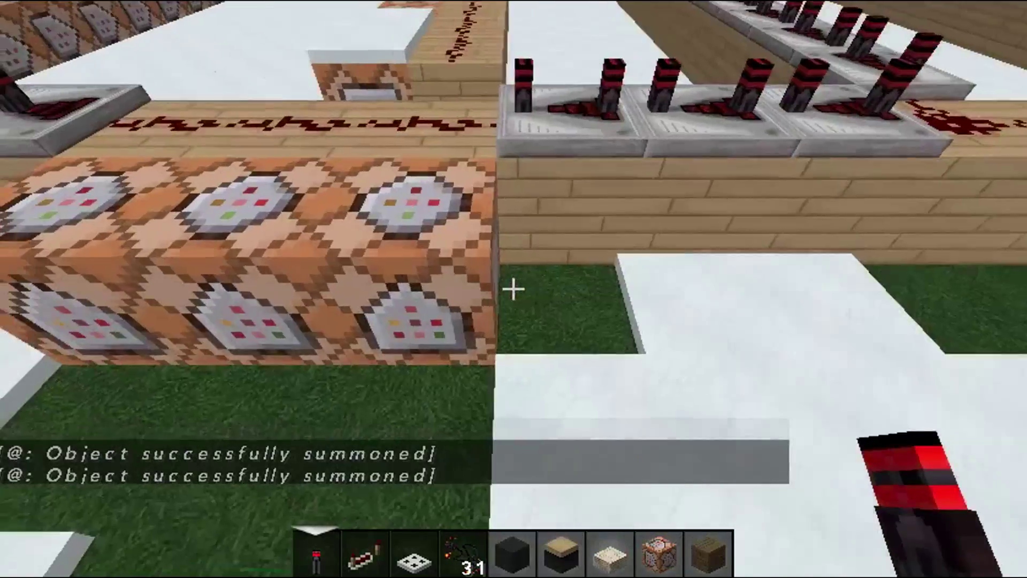
- Run /gamerule commandBlockOutput false and trigger the command block again with a redstone torch
{"action": "key", "text": "t"}
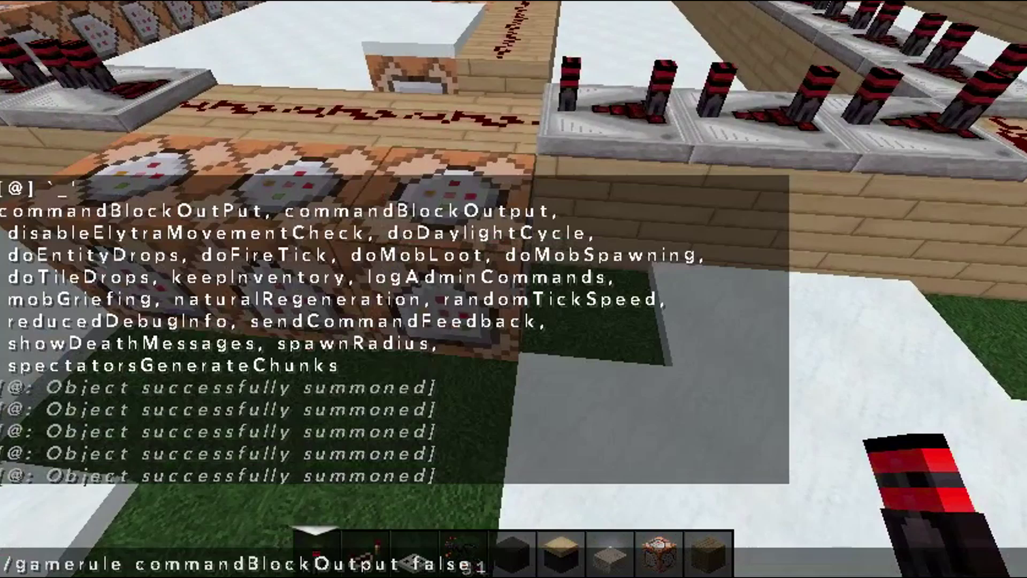
{"action": "key", "text": "Return"}
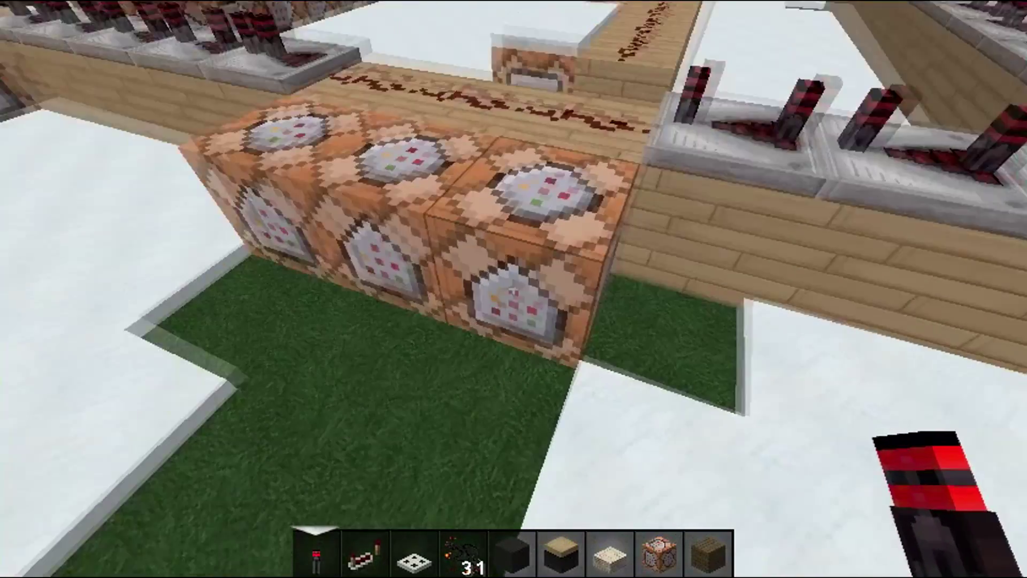
{"action": "right_click", "coordinate": [514, 289]}
{"action": "key", "text": "Escape"}
{"action": "right_click", "coordinate": [514, 289]}
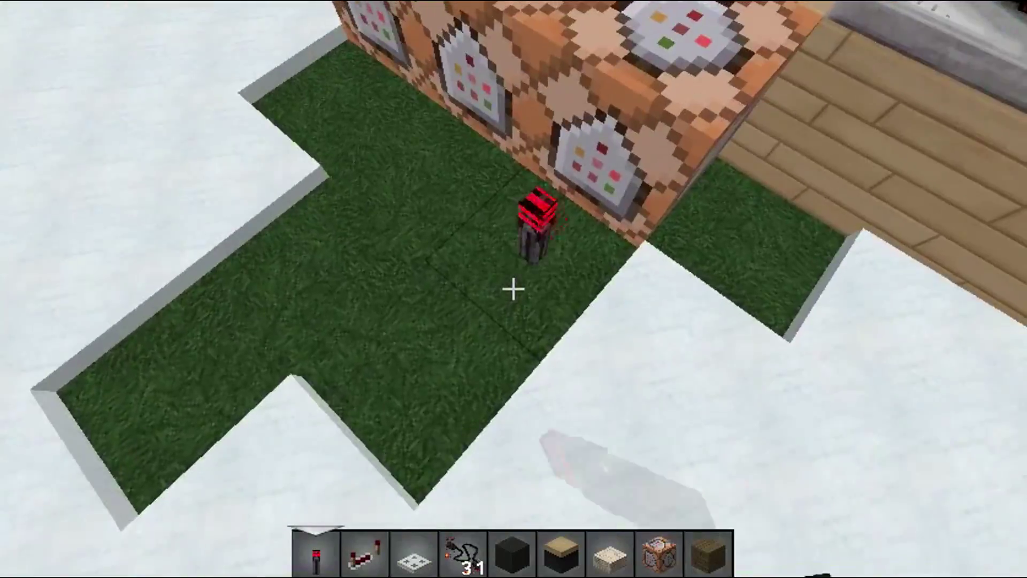
- Search the creative inventory for "bat", add the bat spawn egg to the hotbar and spawn a bat
{"action": "key", "text": "space"}
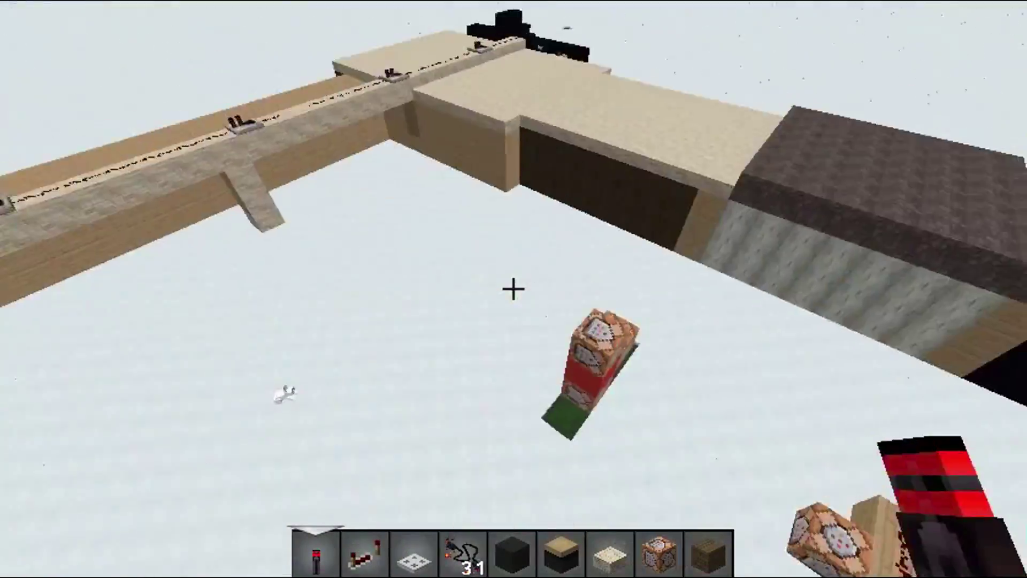
{"action": "key", "text": "shift"}
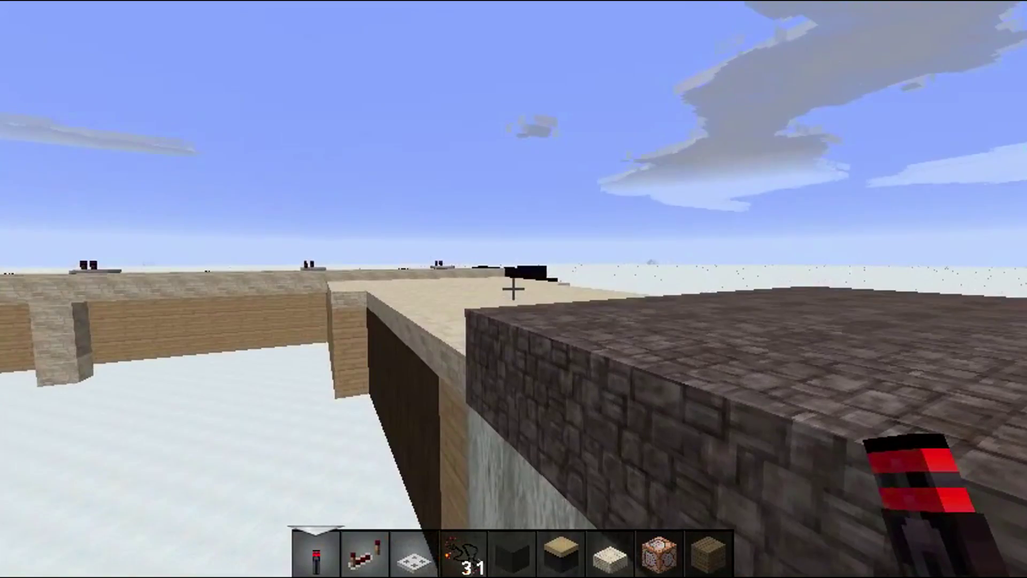
{"action": "type", "text": "ebat"}
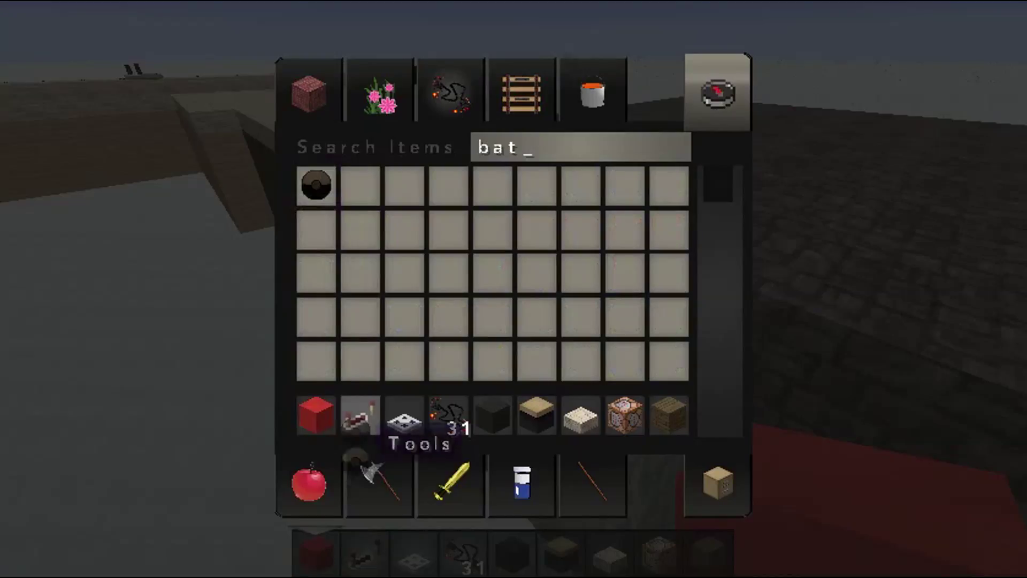
{"action": "left_click", "coordinate": [324, 399]}
{"action": "key", "text": "Escape"}
{"action": "right_click", "coordinate": [513, 289]}
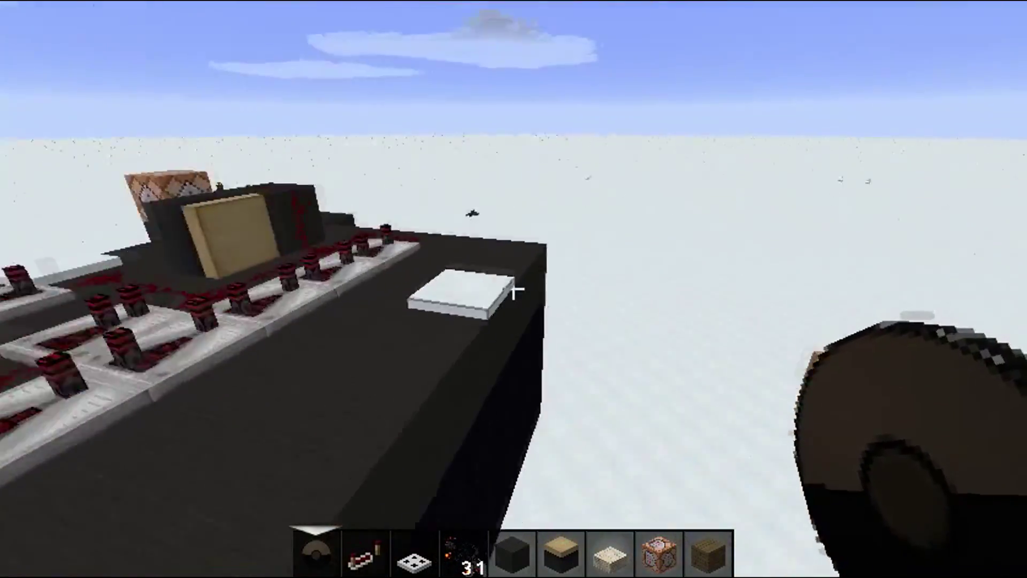
{"action": "left_click", "coordinate": [514, 289]}
- Review the console commands of the three command blocks above, beside and below the red redstone block
{"action": "key", "text": "w"}
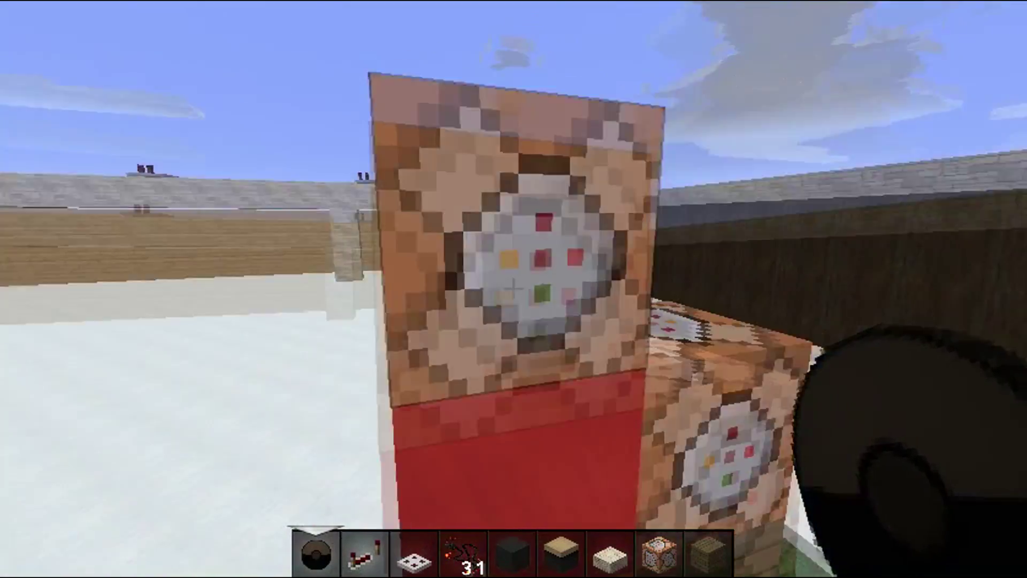
{"action": "key", "text": "a"}
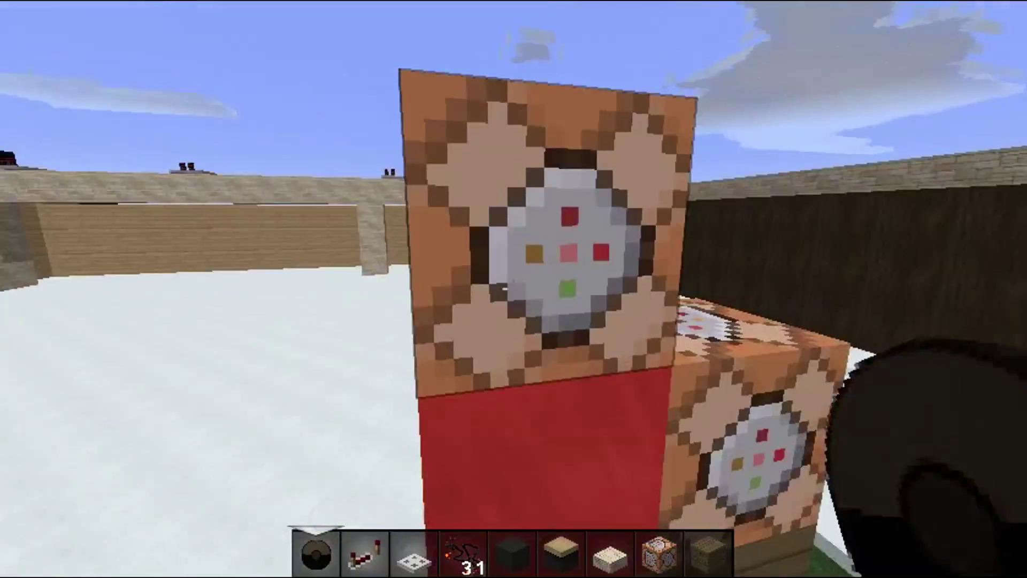
{"action": "right_click", "coordinate": [513, 289]}
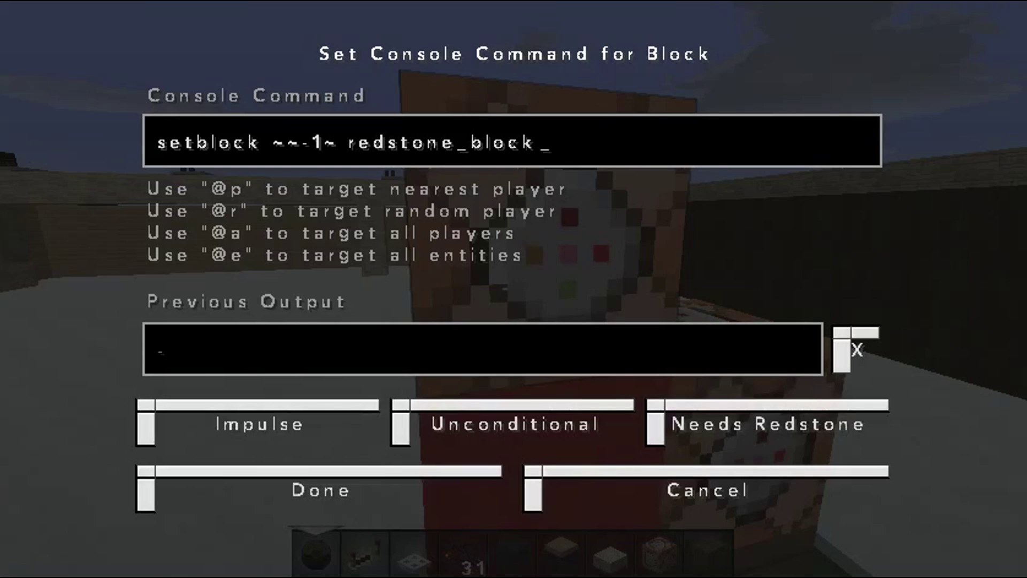
{"action": "key", "text": "Escape"}
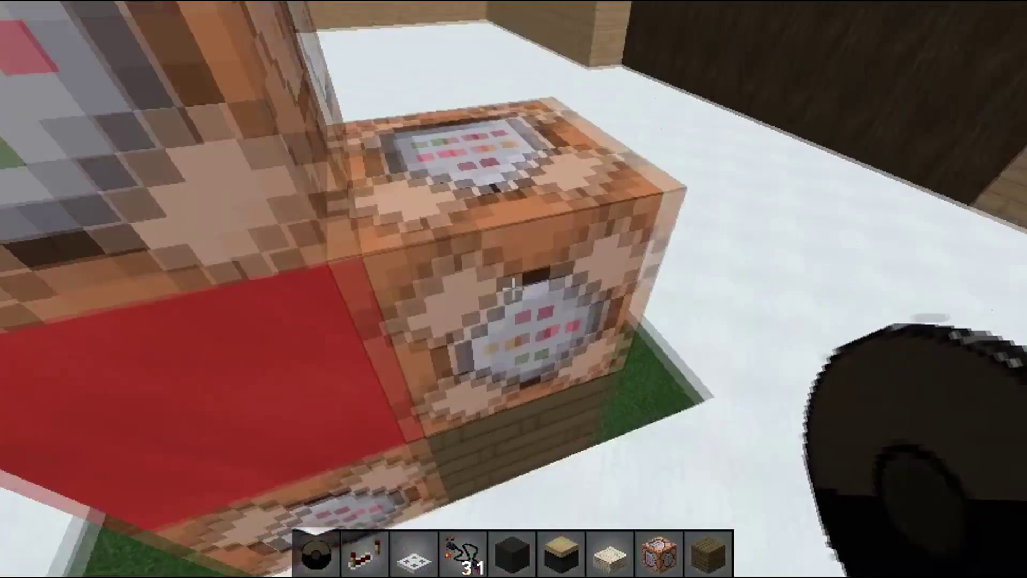
{"action": "right_click", "coordinate": [514, 289]}
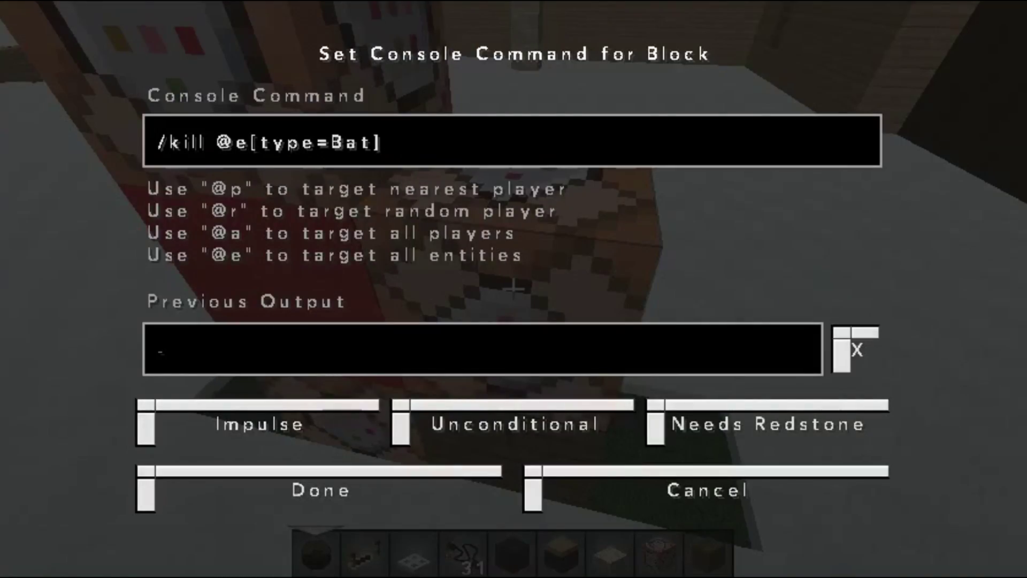
{"action": "key", "text": "Escape"}
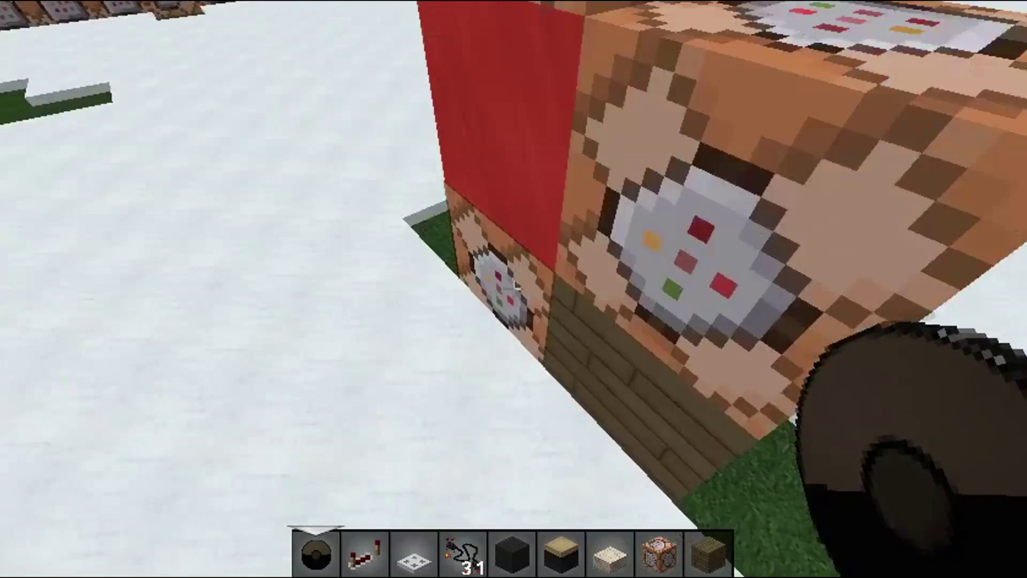
{"action": "right_click", "coordinate": [514, 290]}
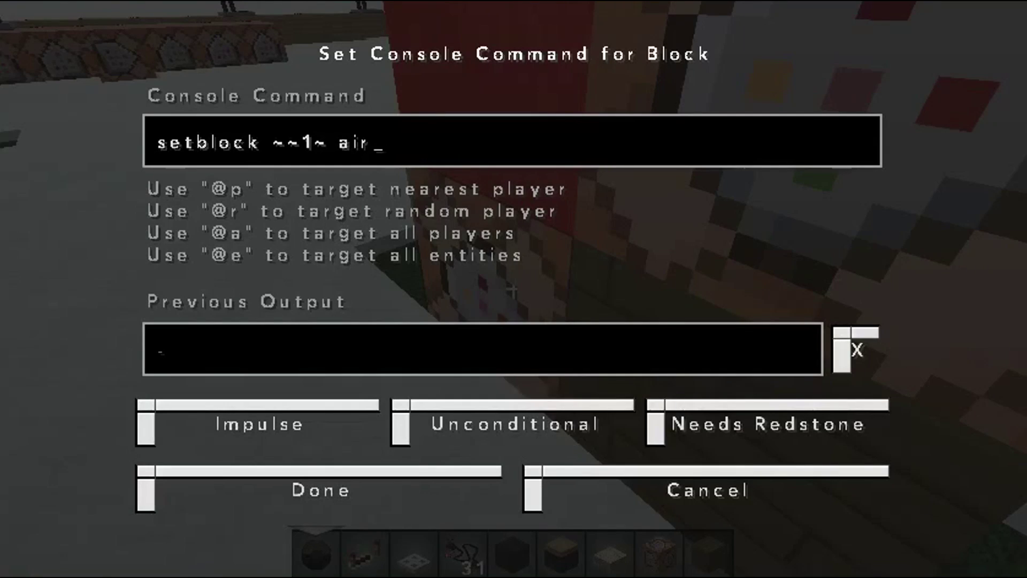
{"action": "key", "text": "Escape"}
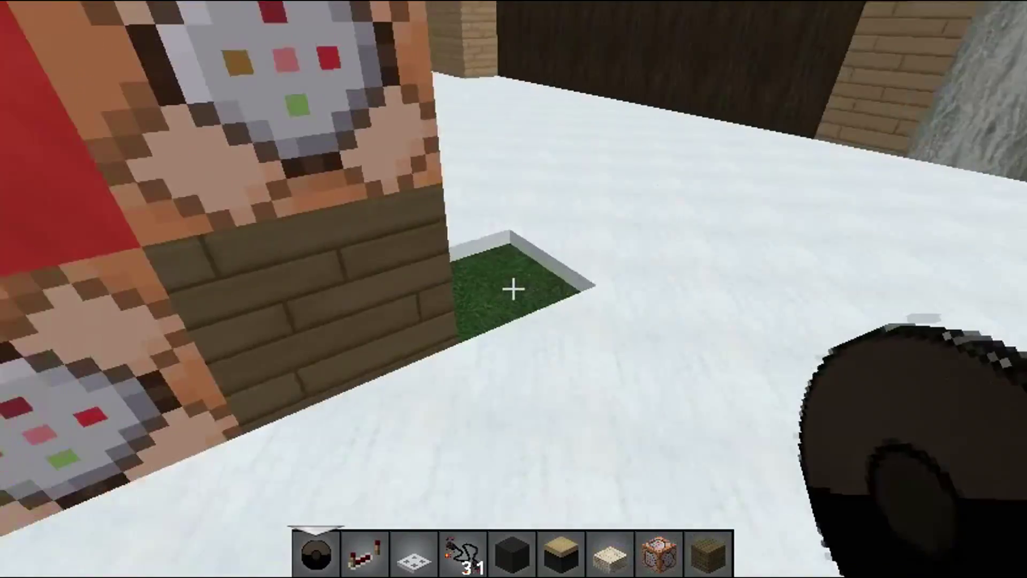
- Add a redstone block to the hotbar and use it on the lower command block beside the tower
{"action": "key", "text": "e"}
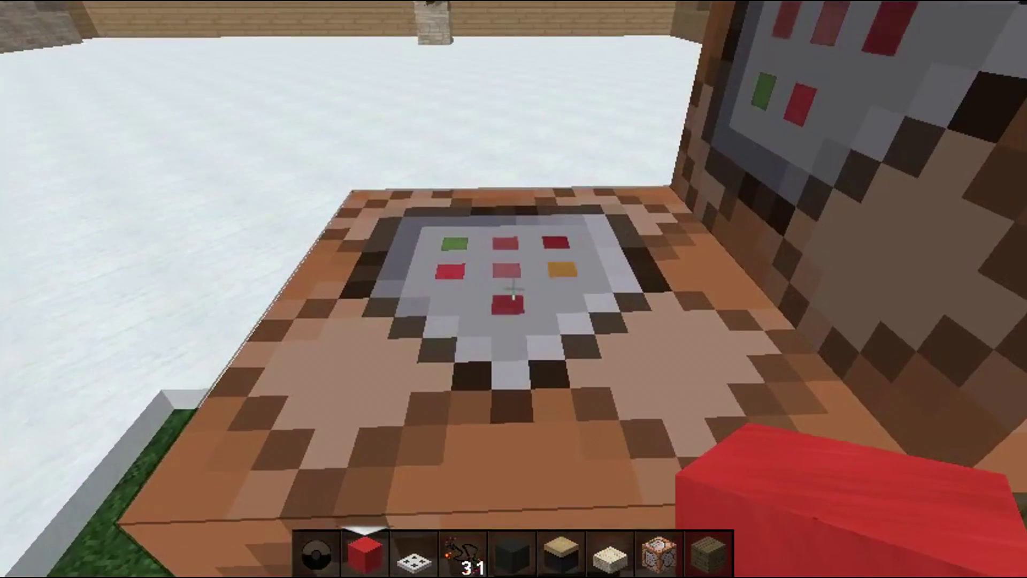
{"action": "right_click", "coordinate": [514, 289]}
{"action": "key", "text": "a"}
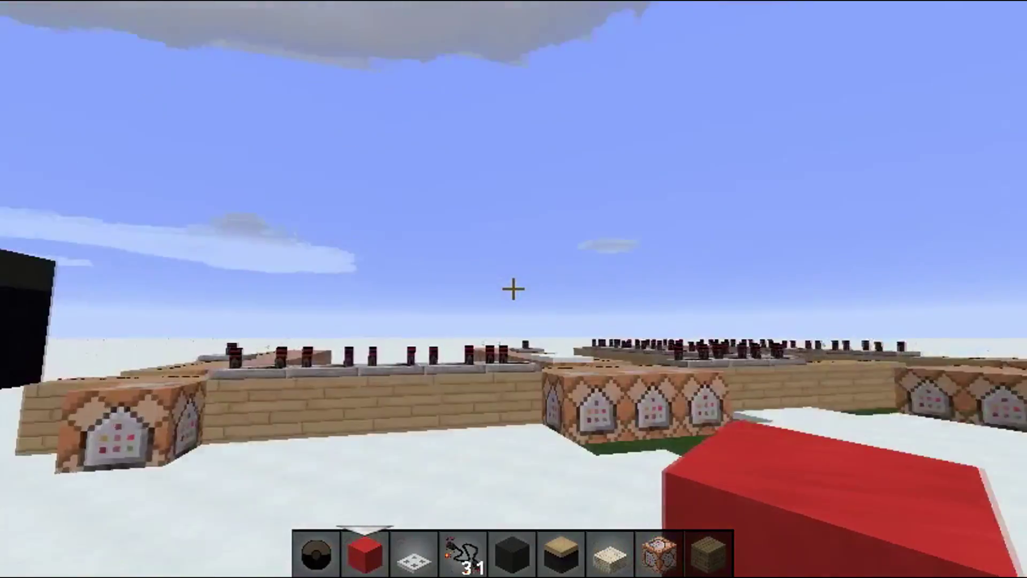
{"action": "key", "text": "w"}
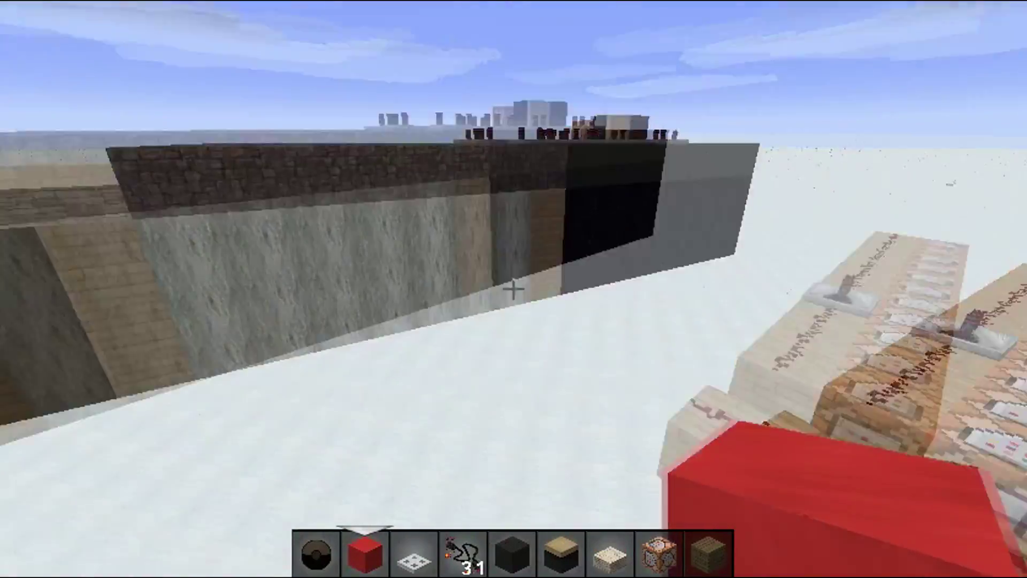
{"action": "key", "text": "space"}
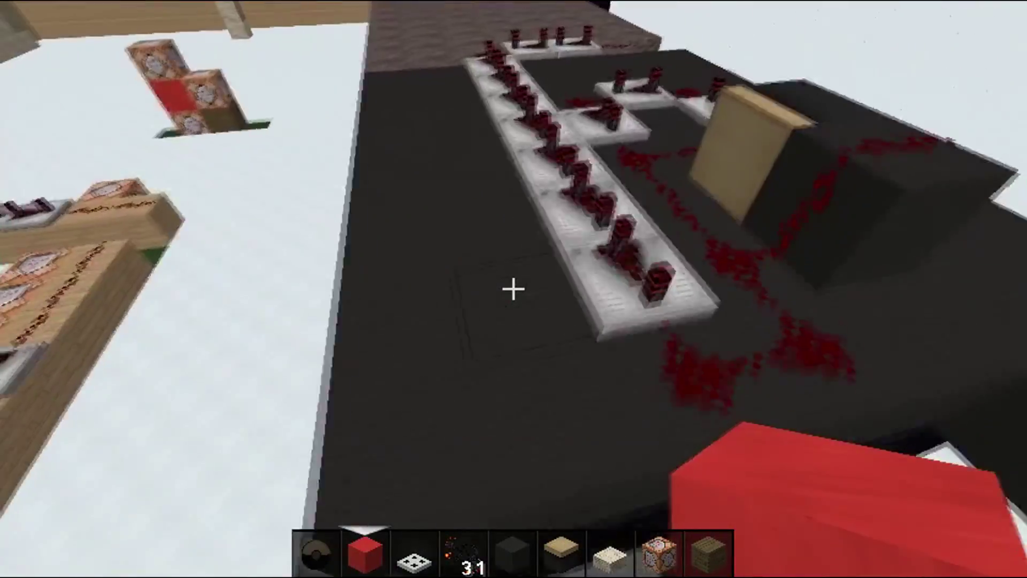